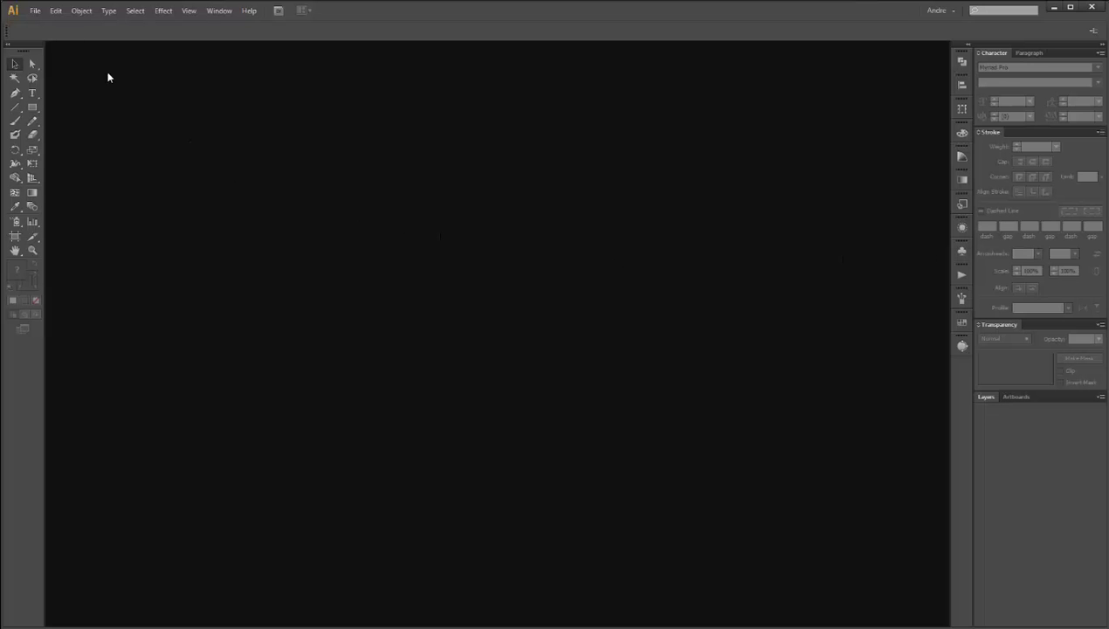
Create a new Letter-size document with 5 portrait artboards arranged in 3 columns.
left_click(35, 11)
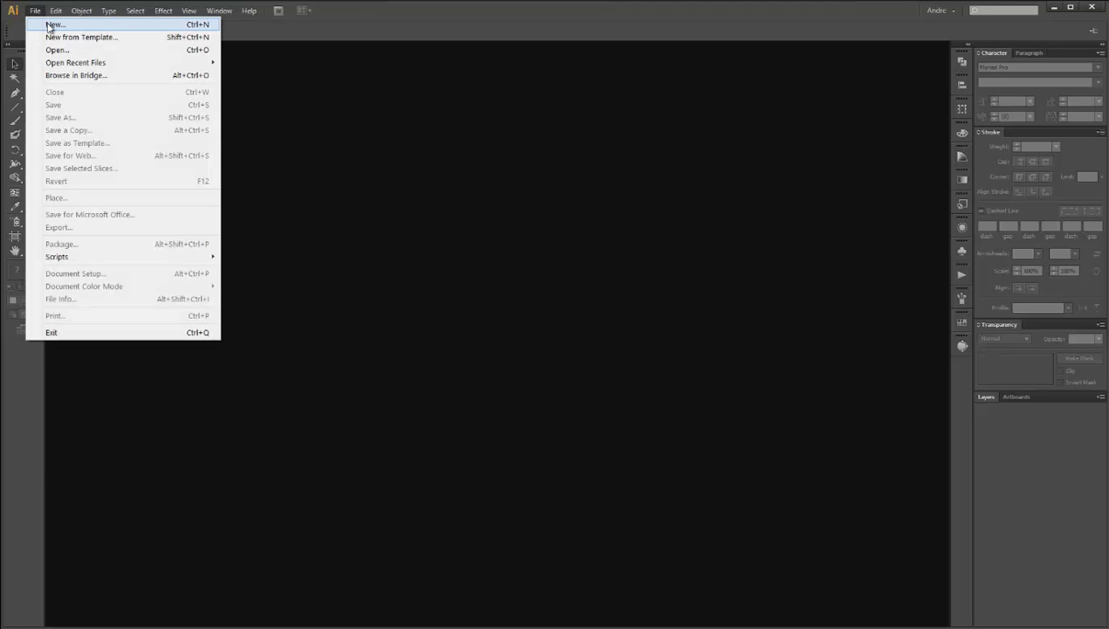
left_click(49, 25)
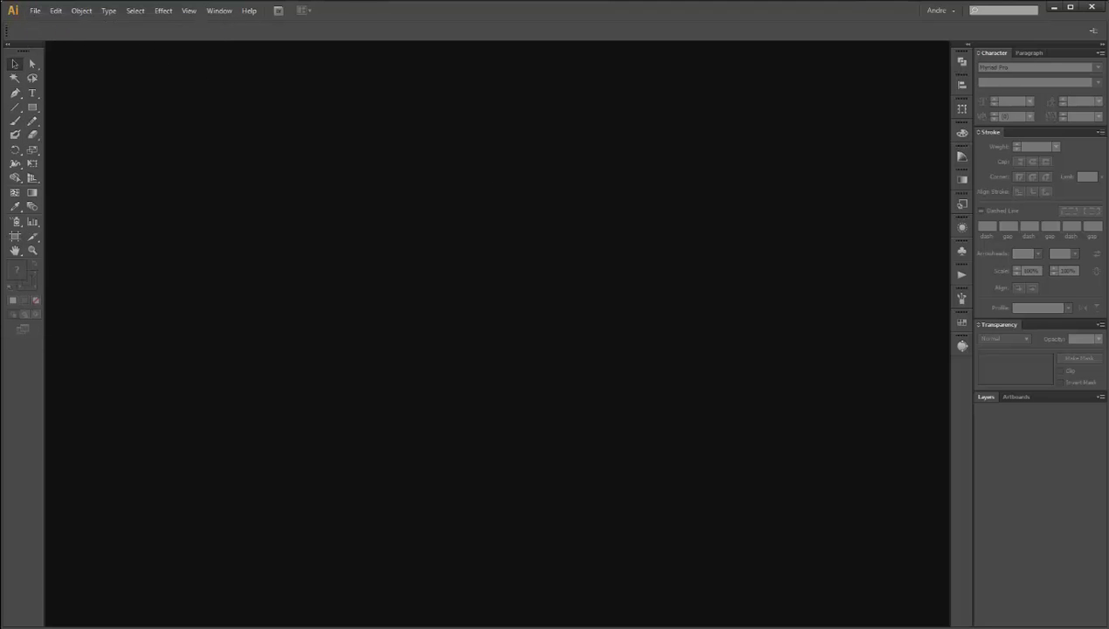
left_click_drag(943, 149, 568, 158)
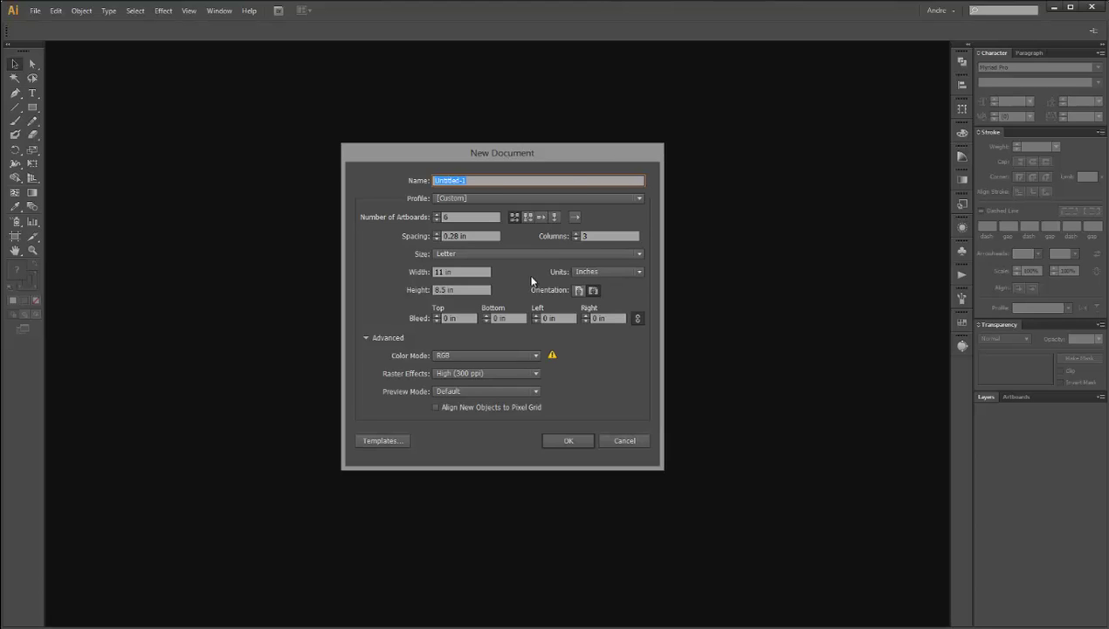
left_click_drag(486, 153, 457, 142)
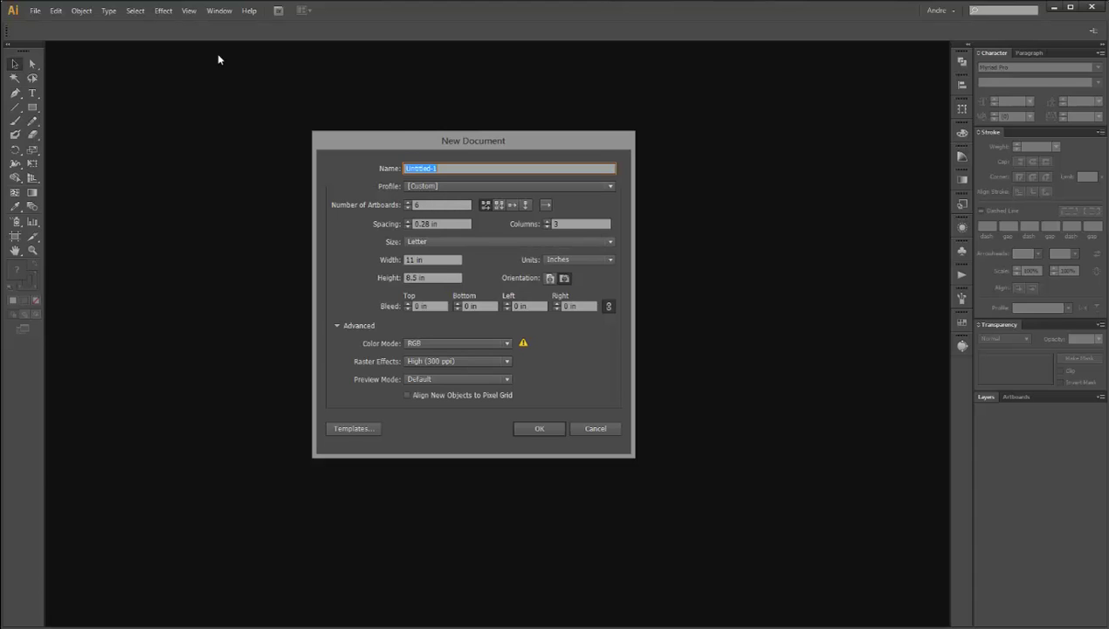
left_click_drag(560, 146, 565, 129)
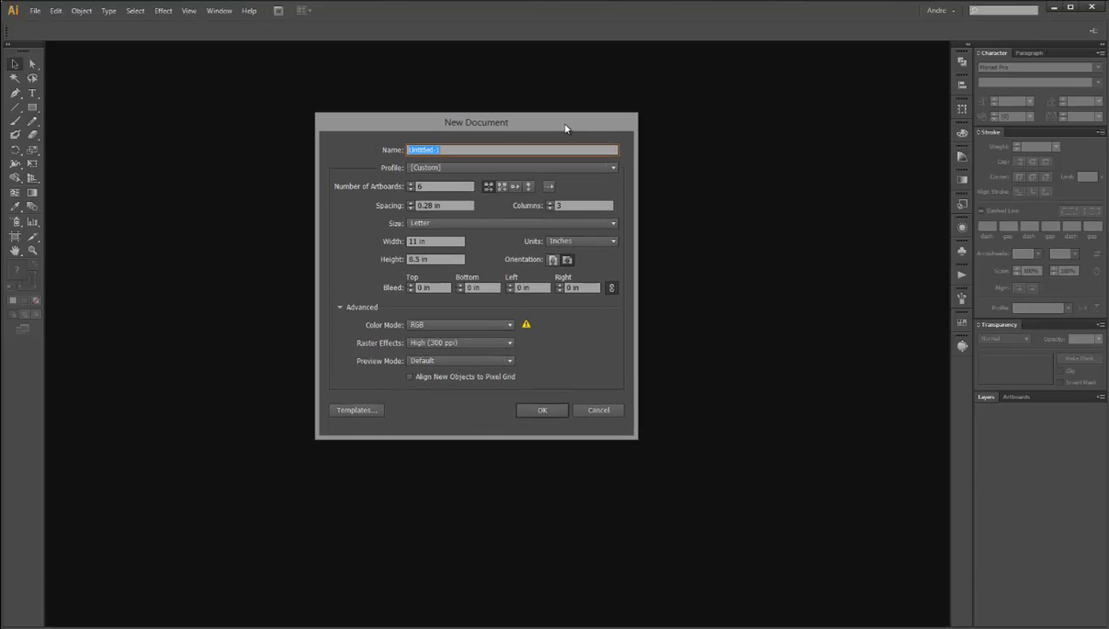
left_click_drag(549, 120, 525, 115)
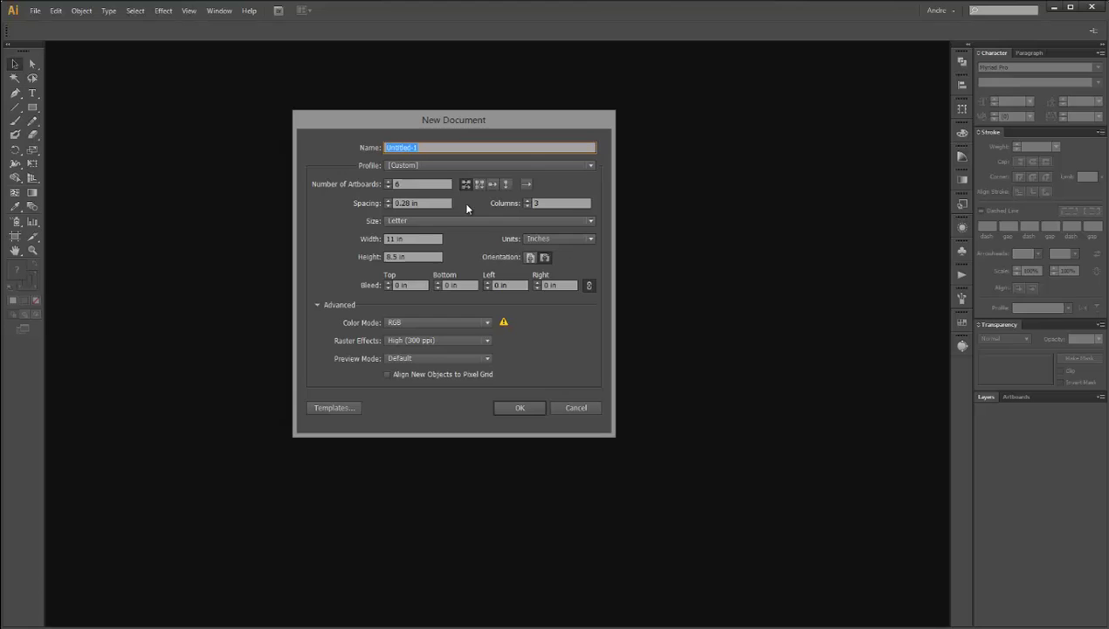
left_click(424, 184)
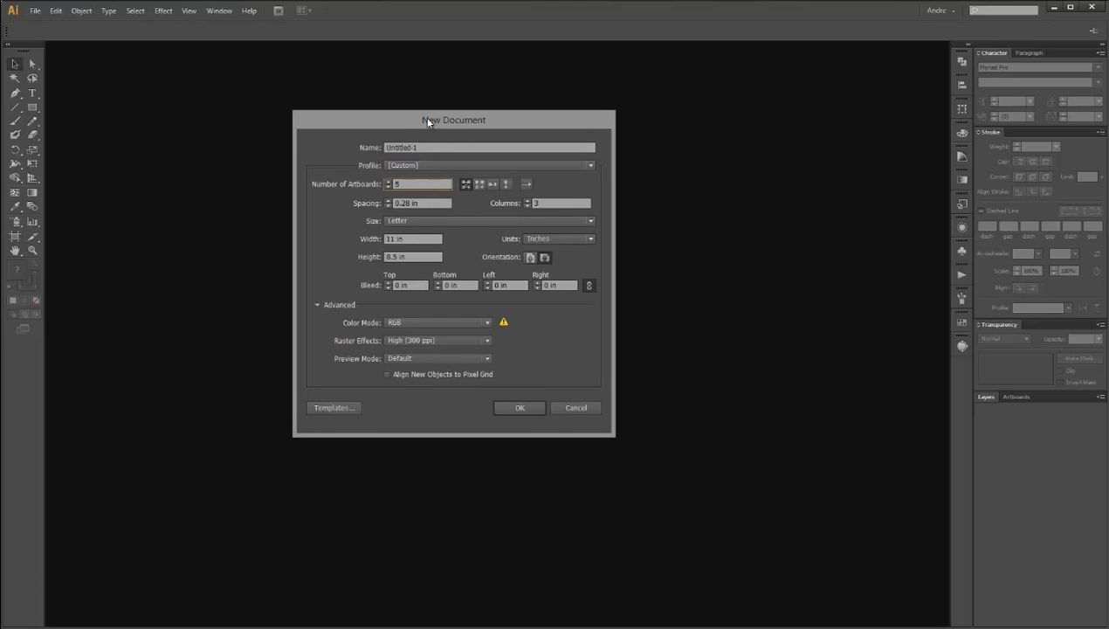
left_click_drag(427, 121, 418, 119)
left_click(421, 145)
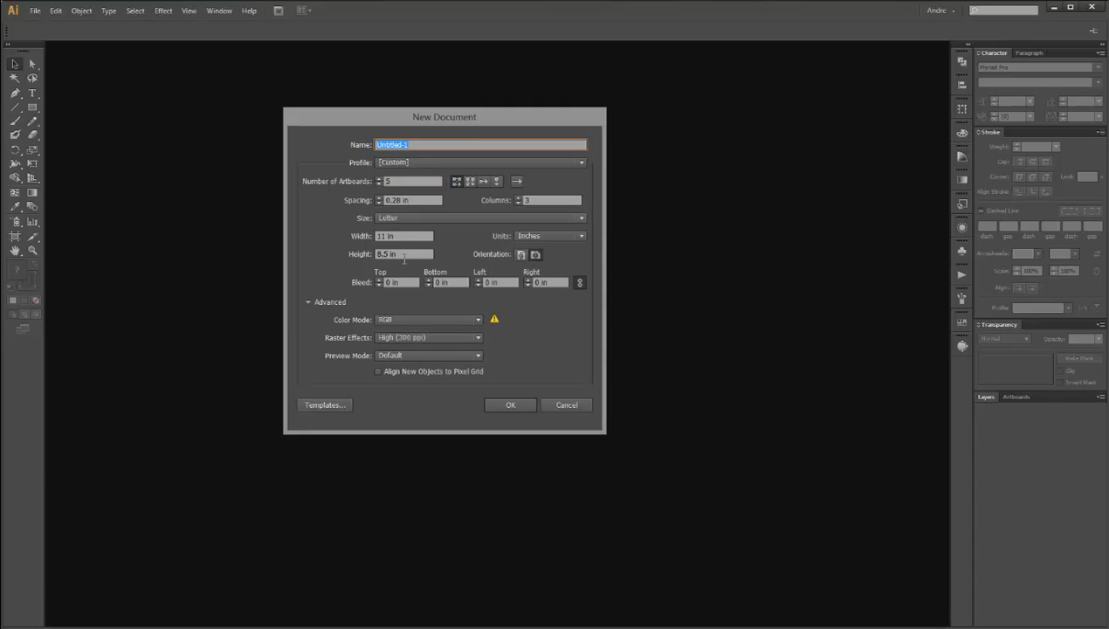
left_click(521, 254)
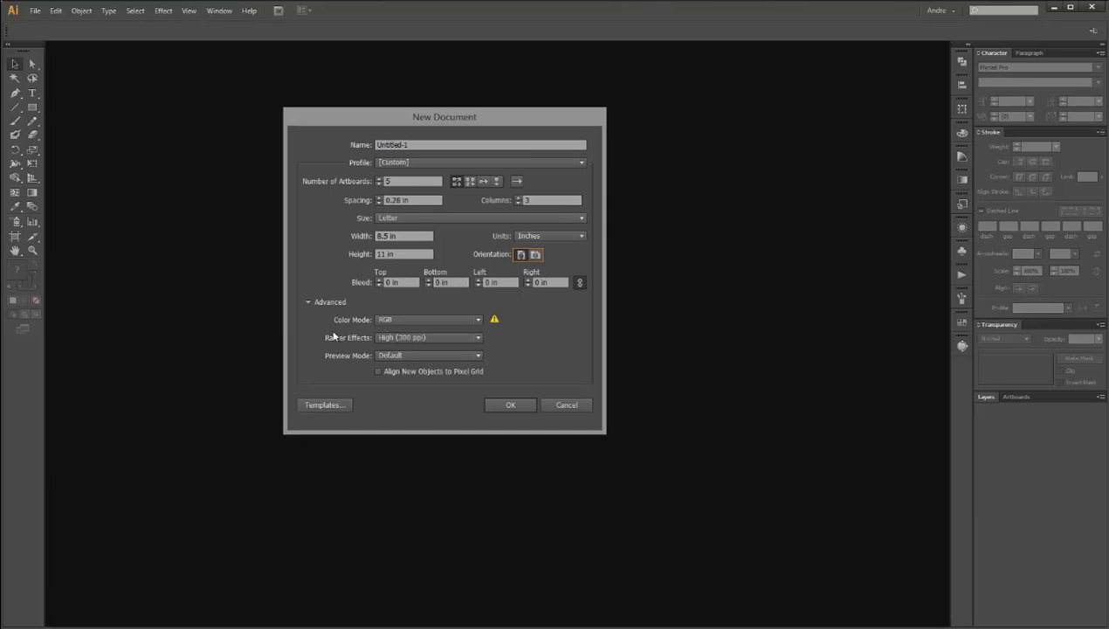
left_click_drag(450, 120, 459, 112)
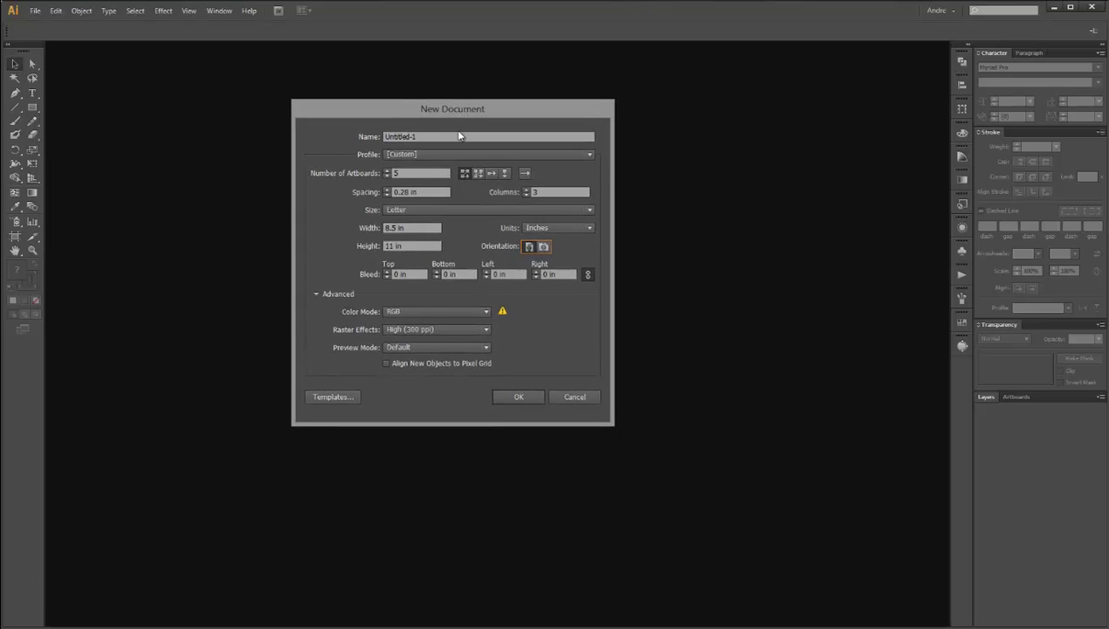
left_click(519, 397)
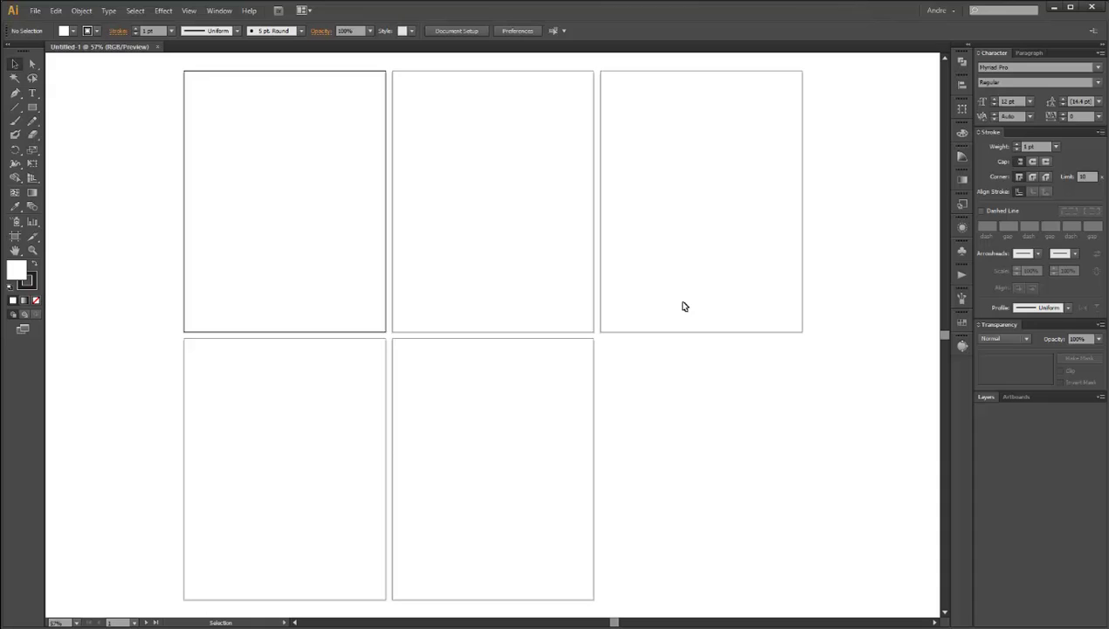
Draw a rectangle near the top of artboard 1 and fill it with red.
left_click(32, 106)
left_click_drag(217, 109, 322, 185)
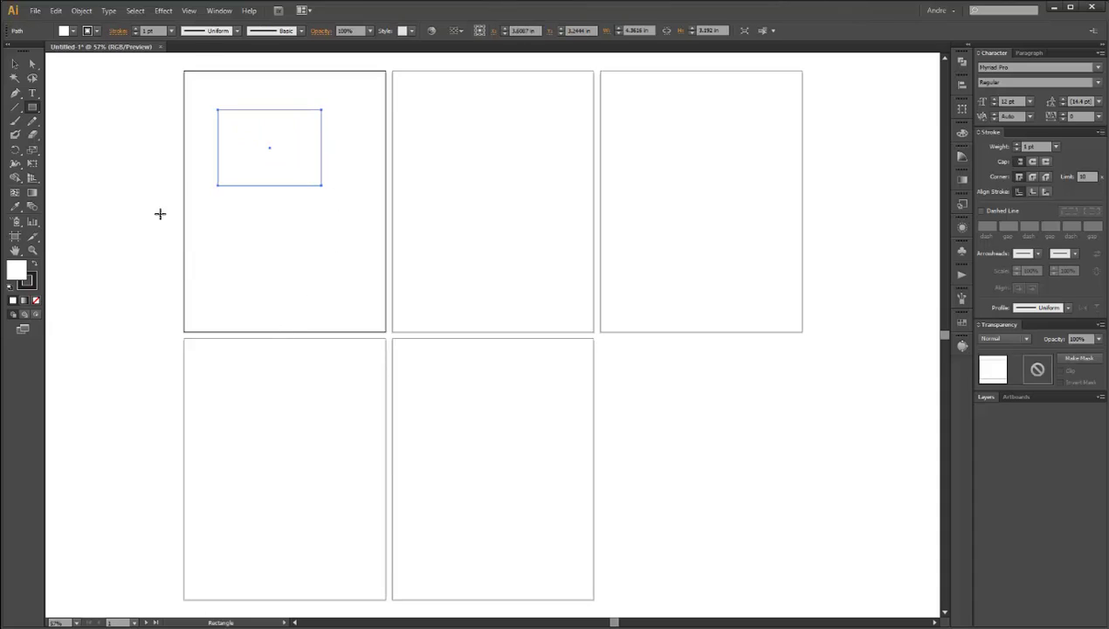
left_click(74, 31)
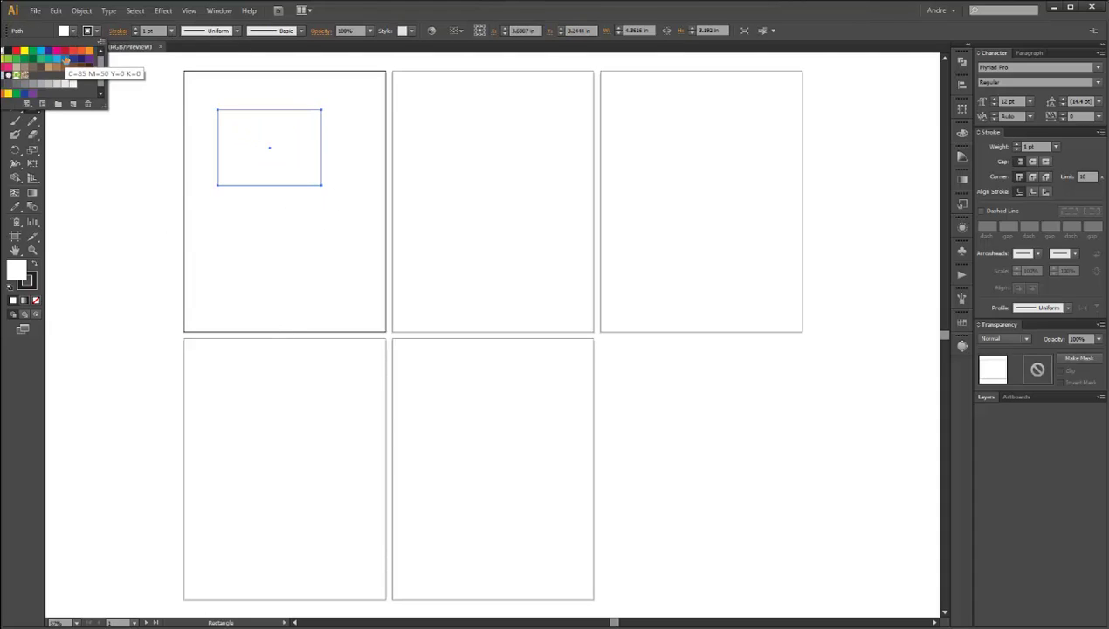
left_click(64, 50)
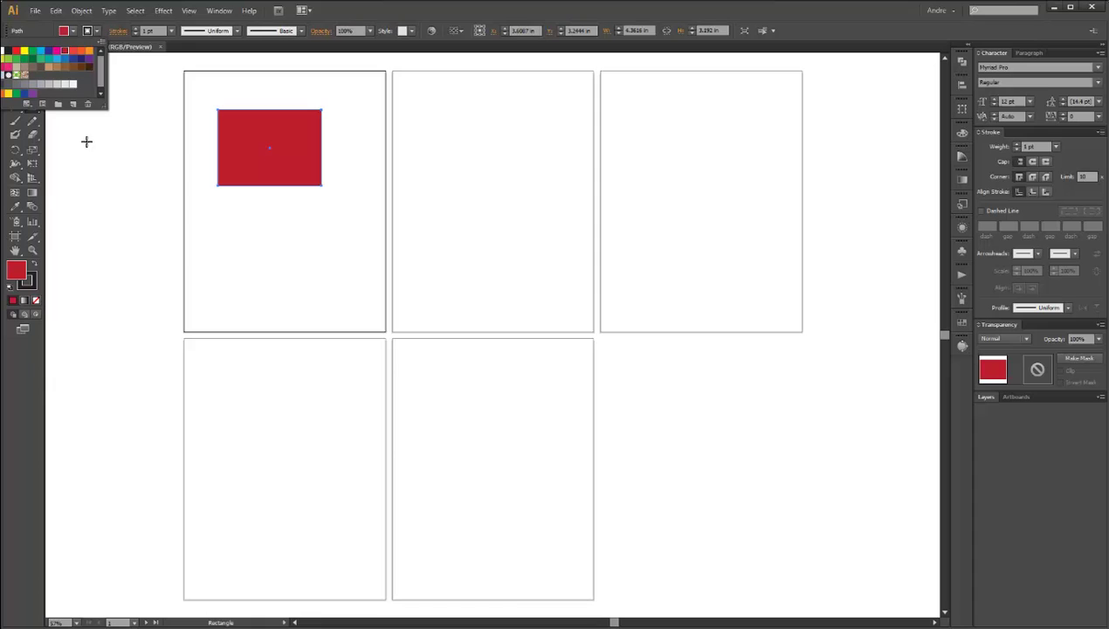
key("Escape")
Copy the red rectangle onto artboards 2–5 and vary the copies' positions.
left_click(14, 64)
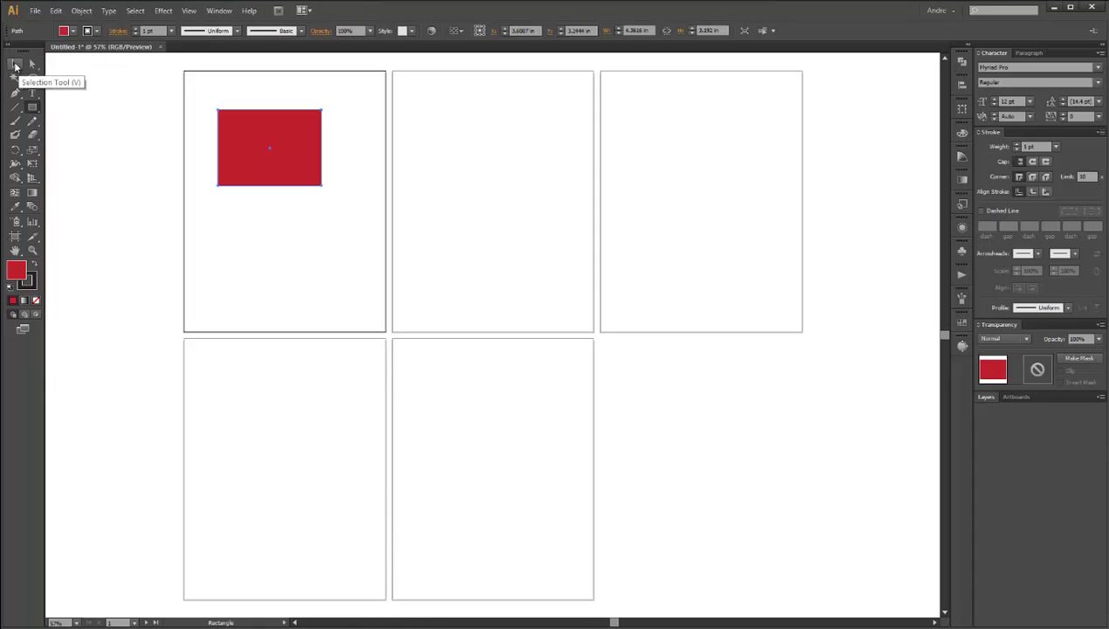
left_click_drag(282, 161, 283, 420)
left_click_drag(282, 420, 693, 315)
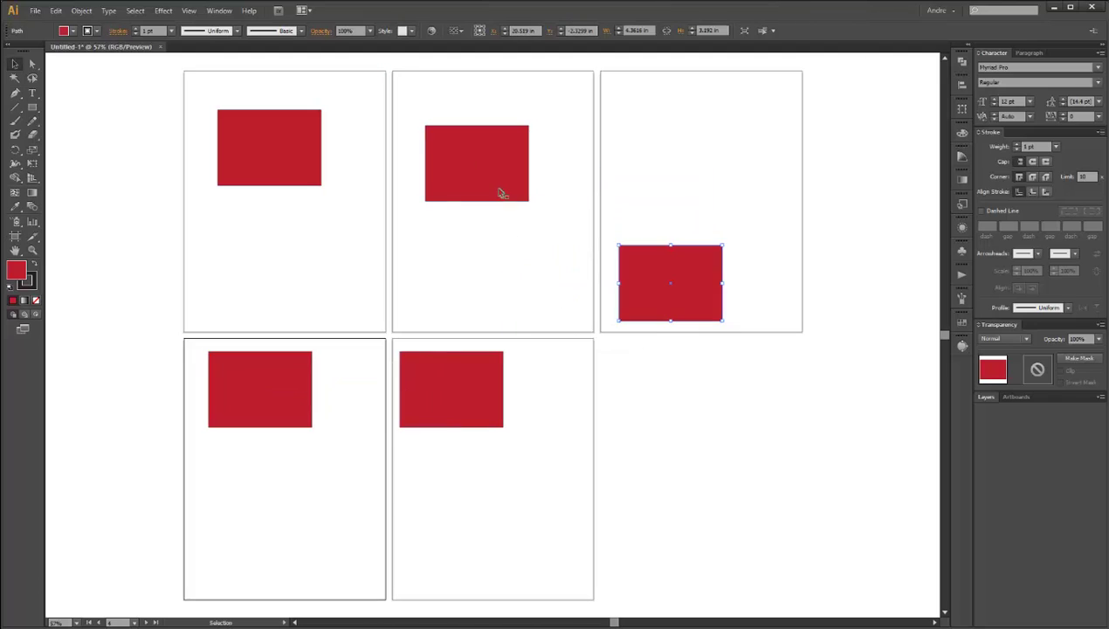
left_click_drag(502, 191, 502, 287)
left_click_drag(486, 407, 519, 521)
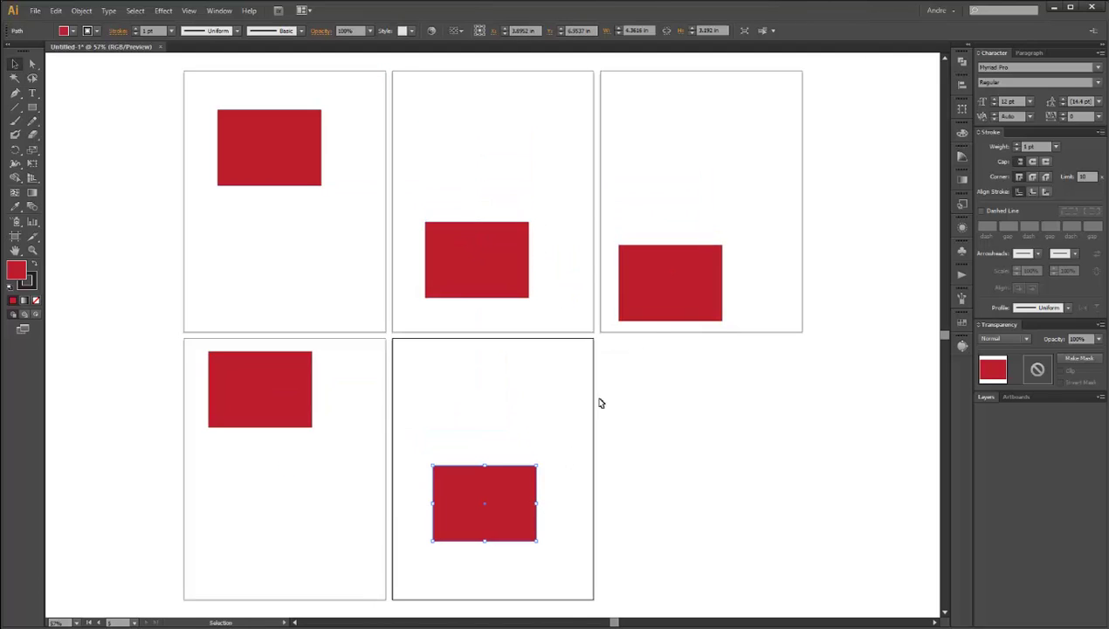
left_click_drag(657, 297, 689, 223)
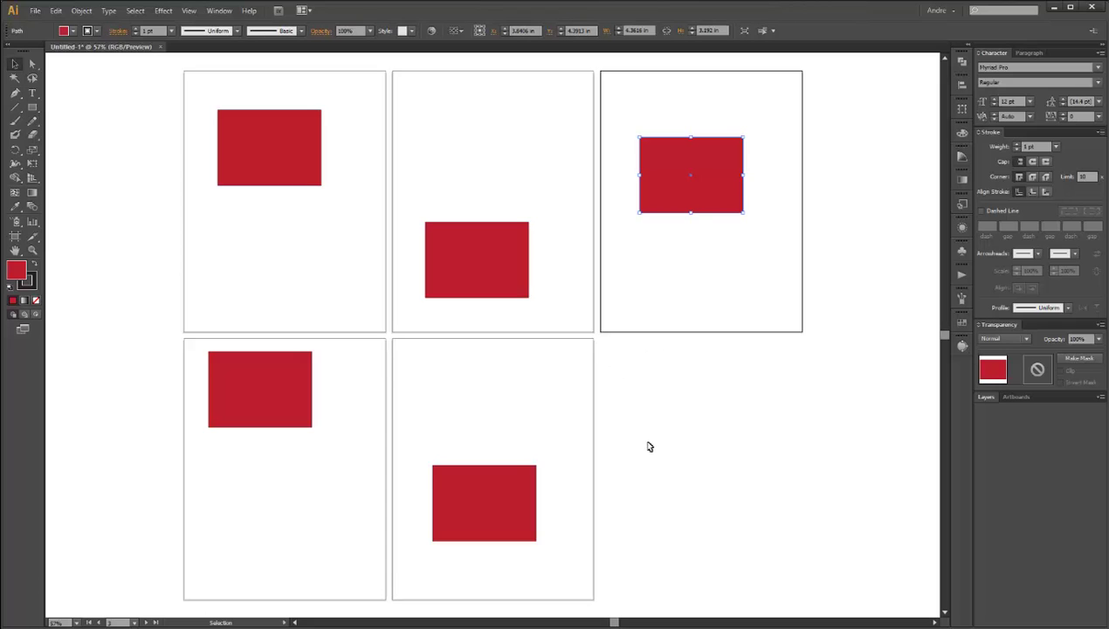
Use Document Setup to enter Edit Artboards mode.
left_click(35, 10)
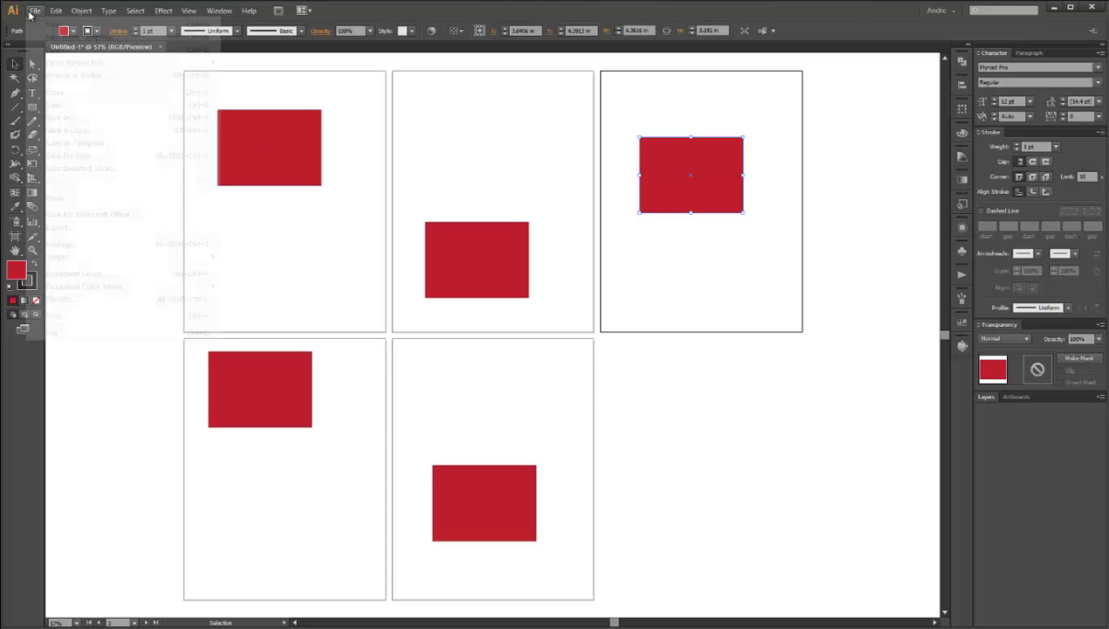
left_click(87, 273)
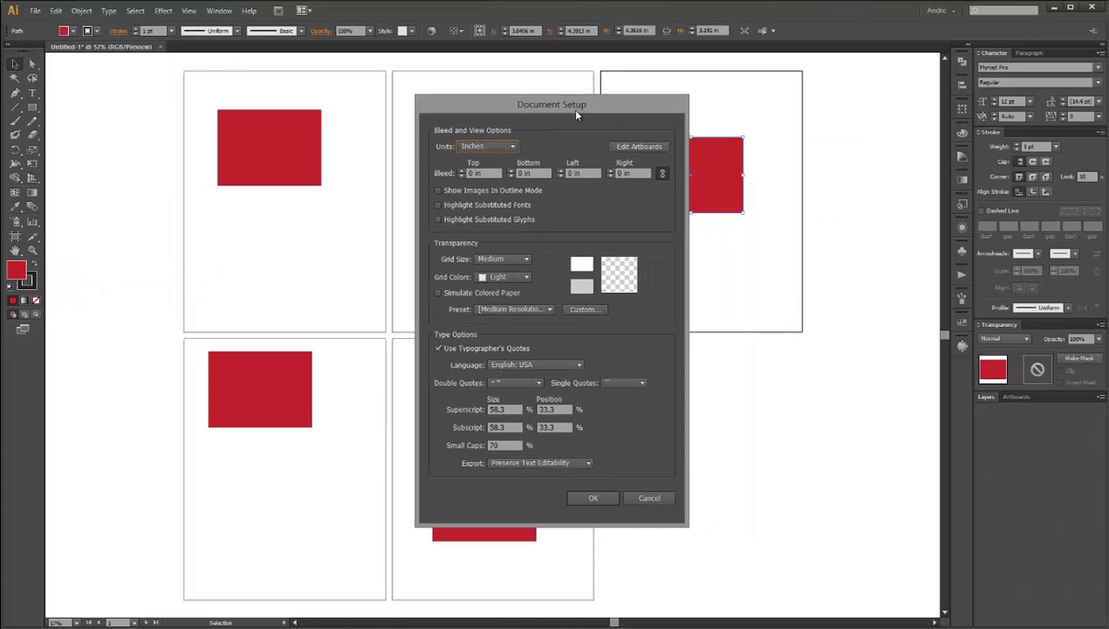
left_click_drag(596, 110, 574, 107)
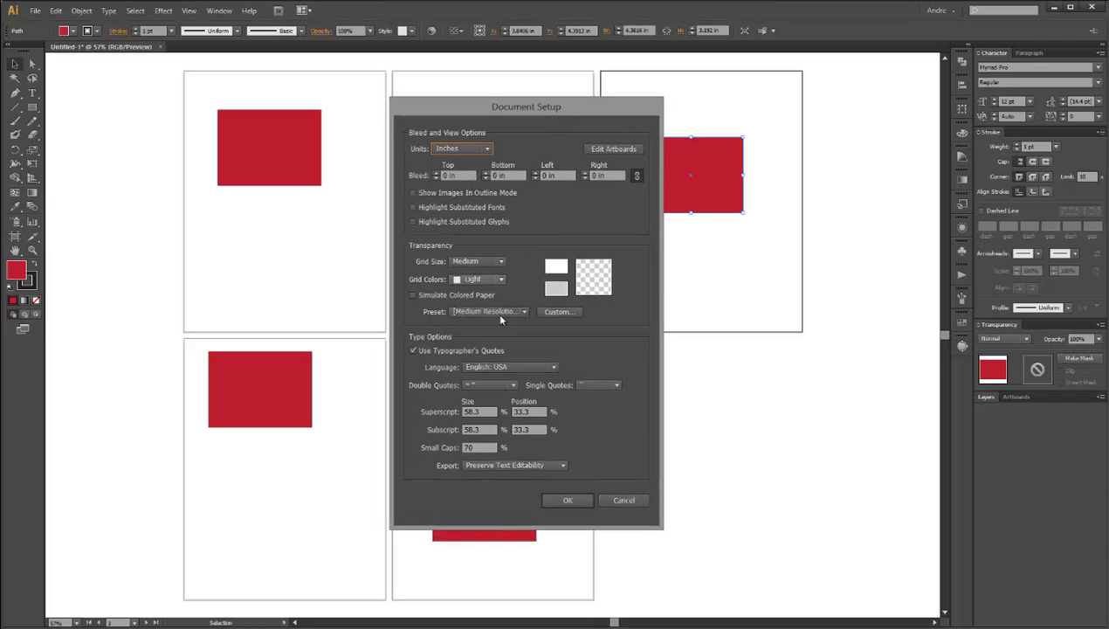
left_click_drag(475, 105, 196, 104)
left_click(323, 143)
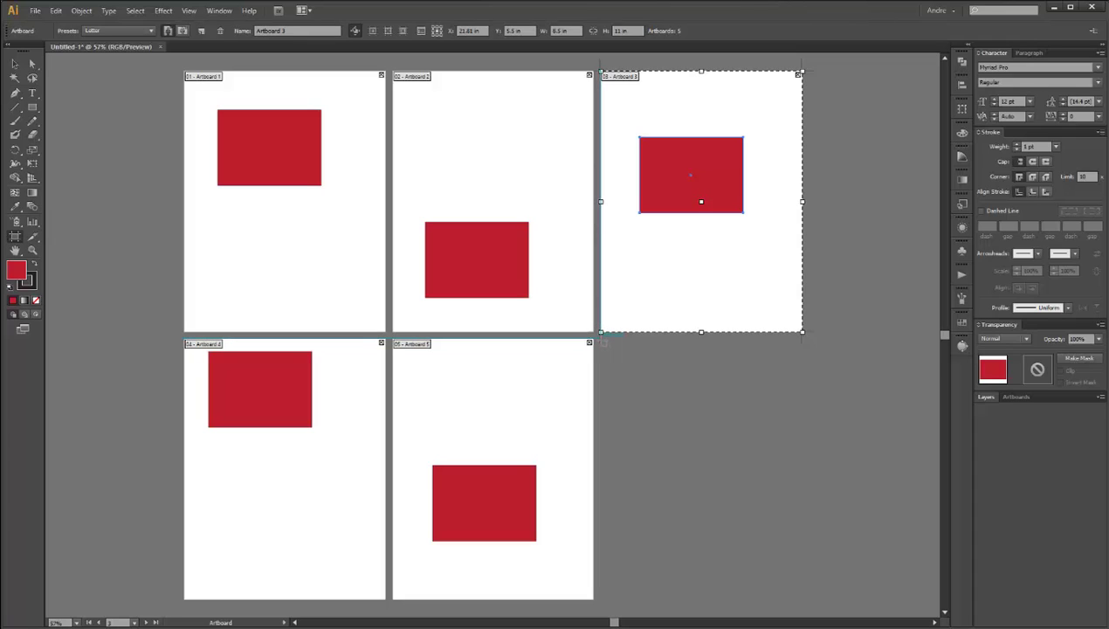
Drag out a sixth 8.5 × 11 in artboard beside Artboard 5 and check the grid.
left_click_drag(602, 339, 802, 599)
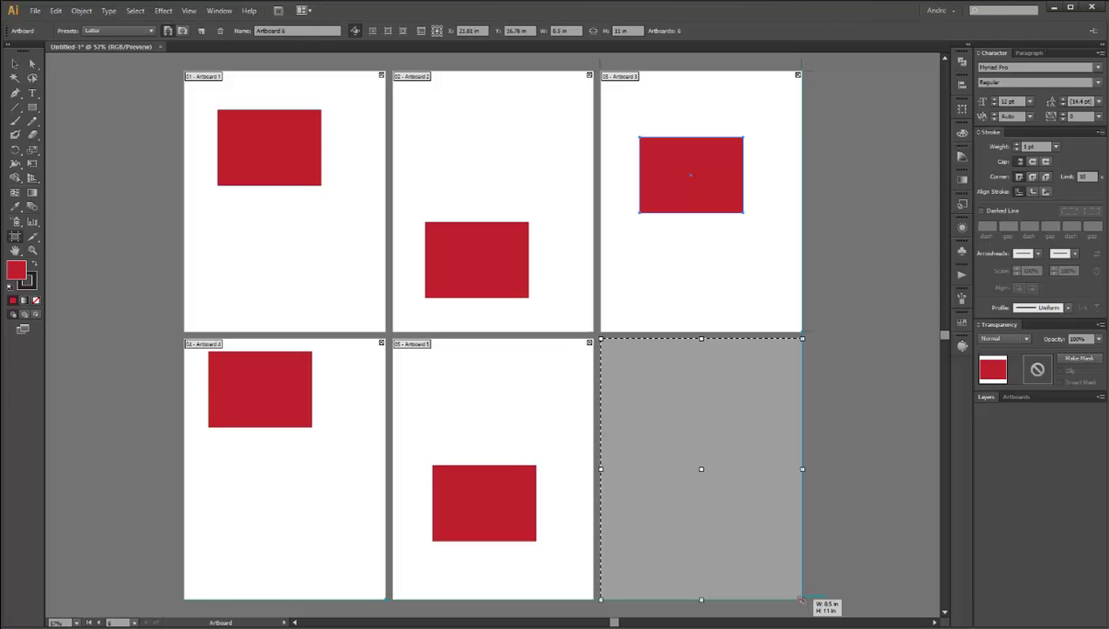
left_click_drag(801, 599, 802, 599)
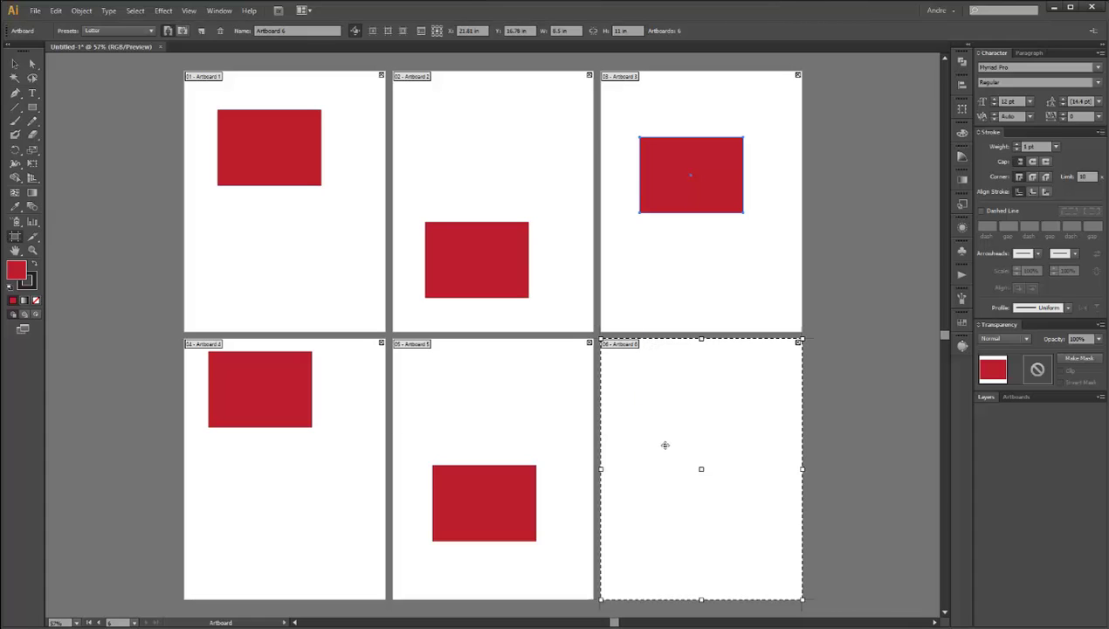
scroll(689, 381, "down", 6)
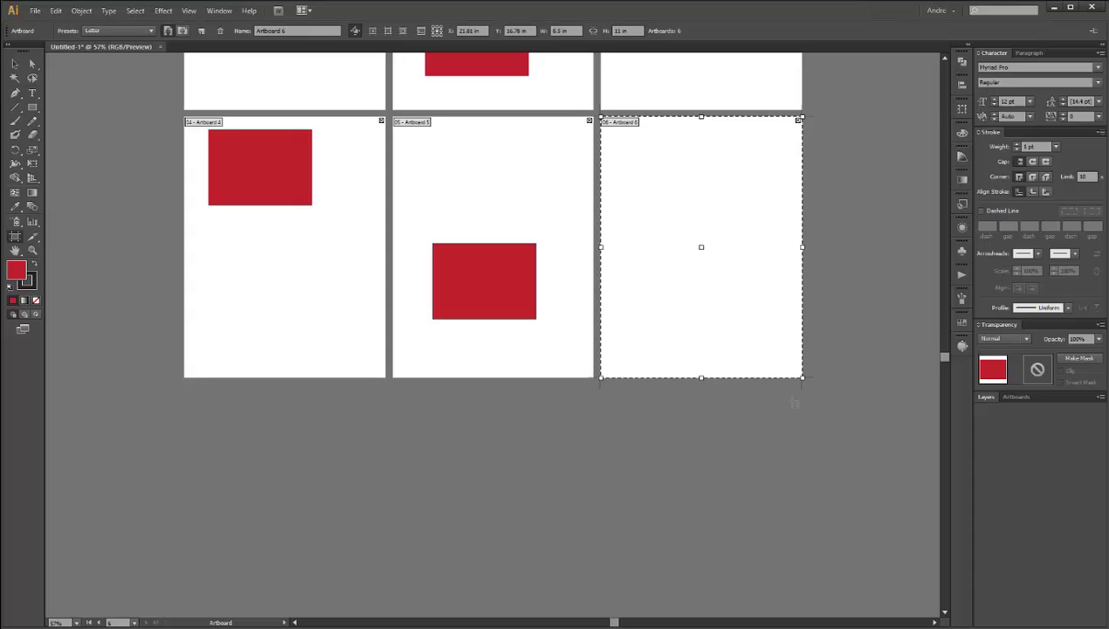
scroll(772, 384, "up", 6)
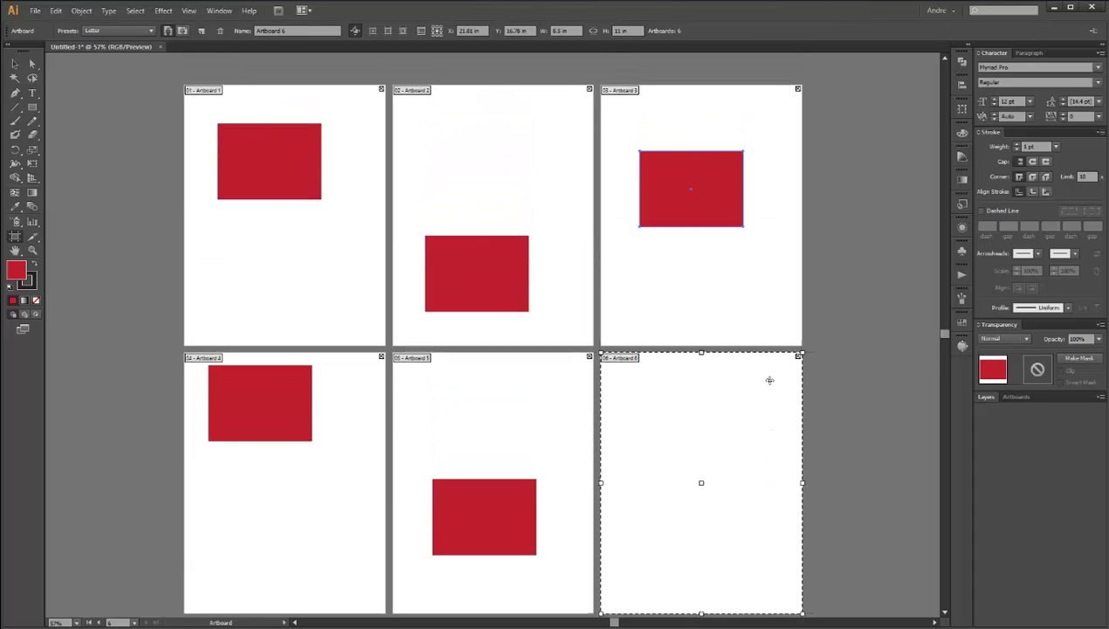
scroll(769, 379, "up", 1)
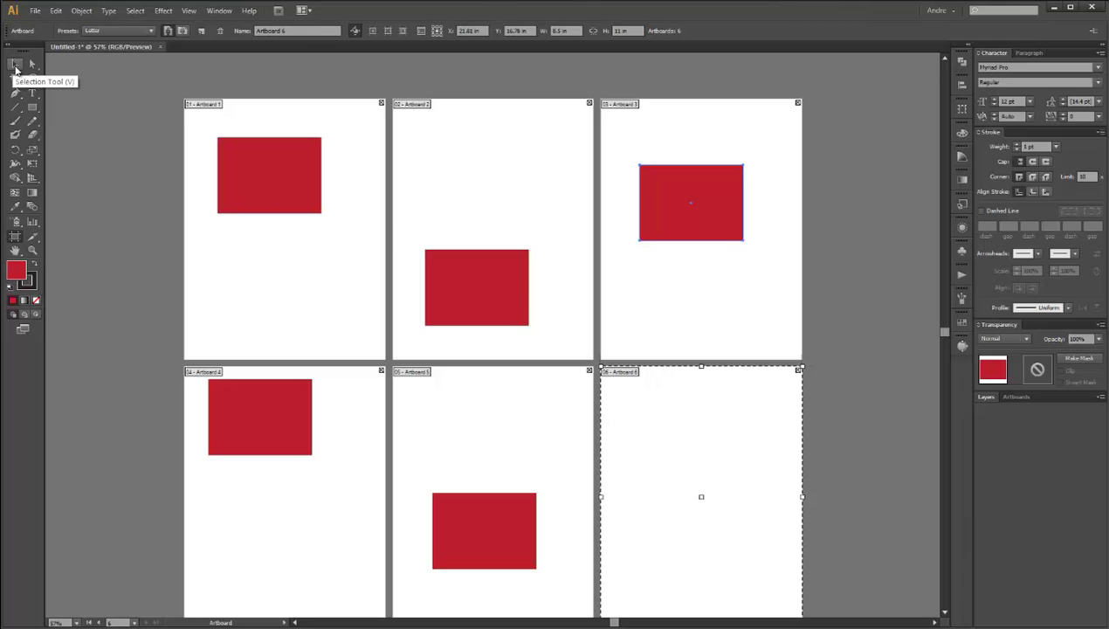
Leave artboard editing and start Save As with Adobe PDF as the format.
left_click(15, 66)
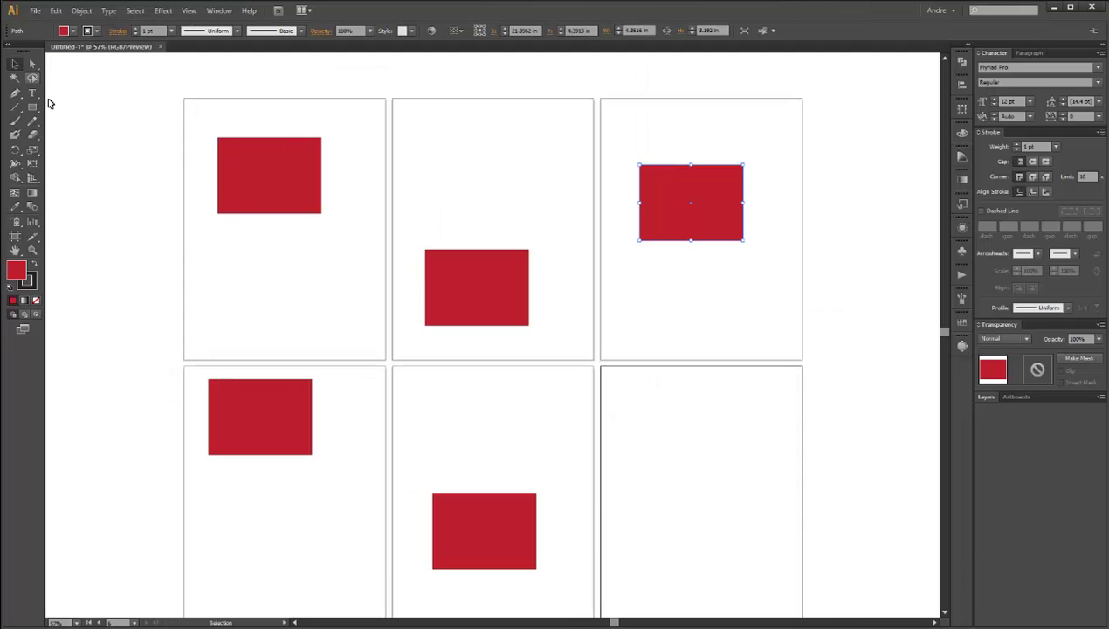
left_click(35, 10)
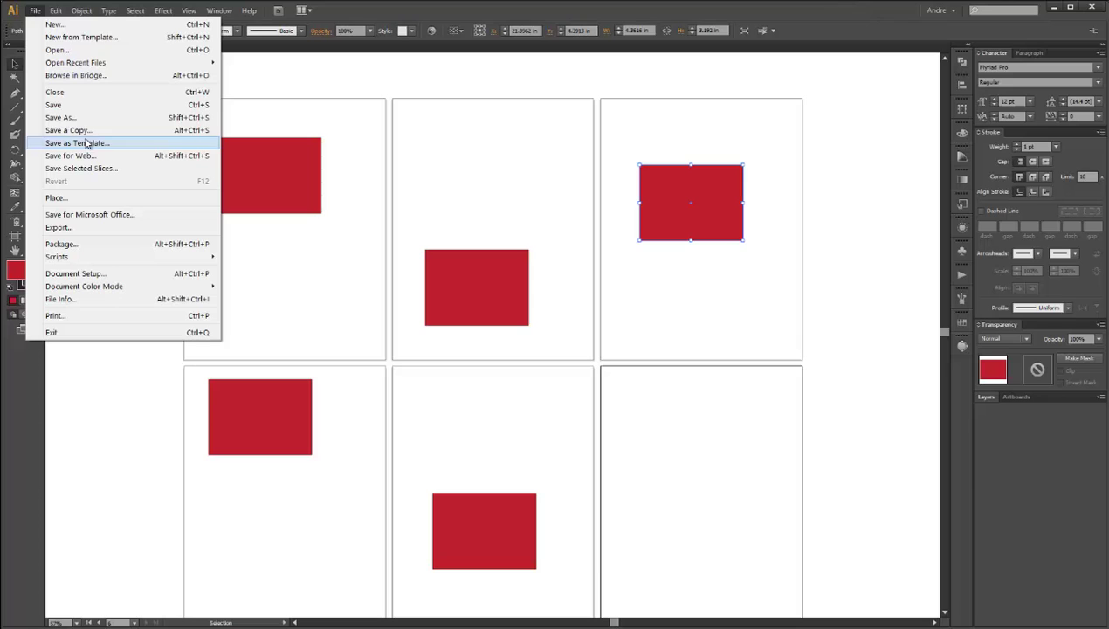
left_click(60, 117)
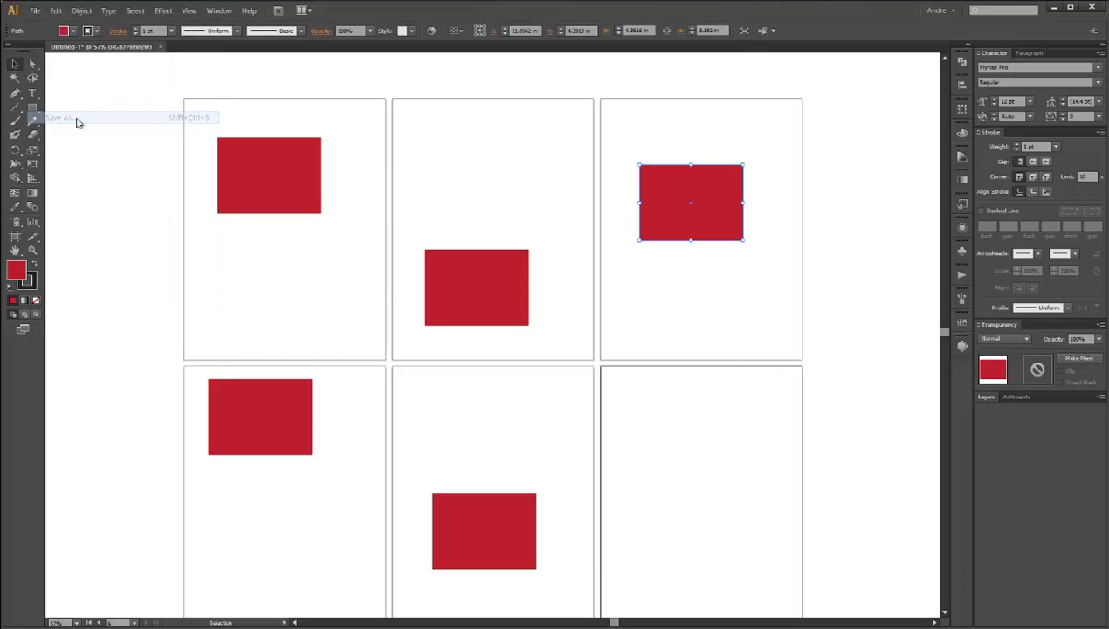
left_click(218, 398)
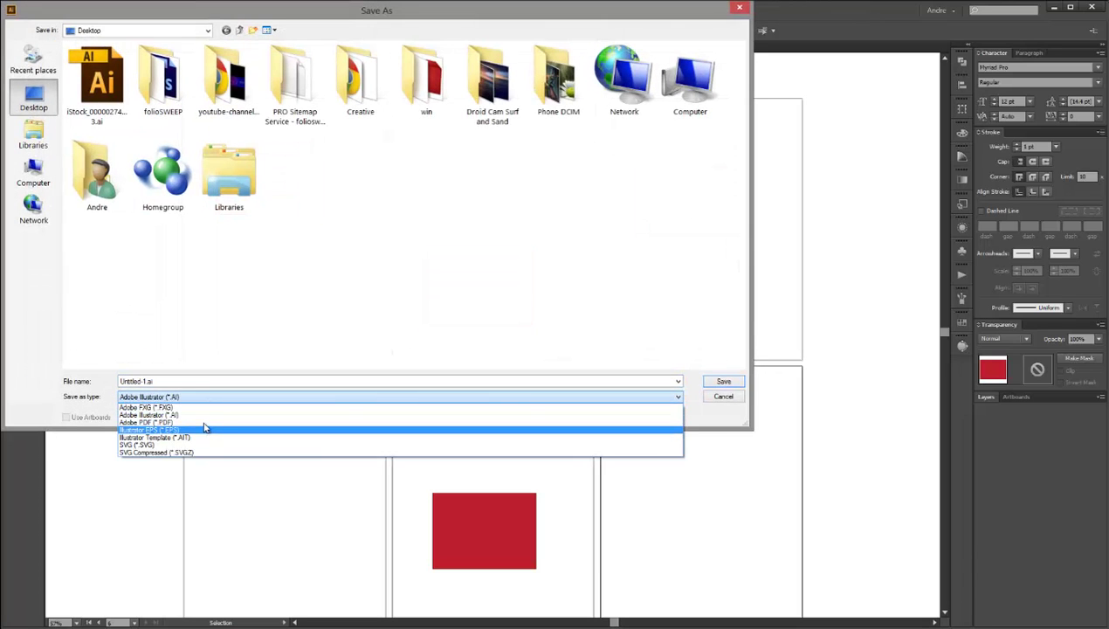
left_click(205, 426)
left_click_drag(271, 7, 370, 91)
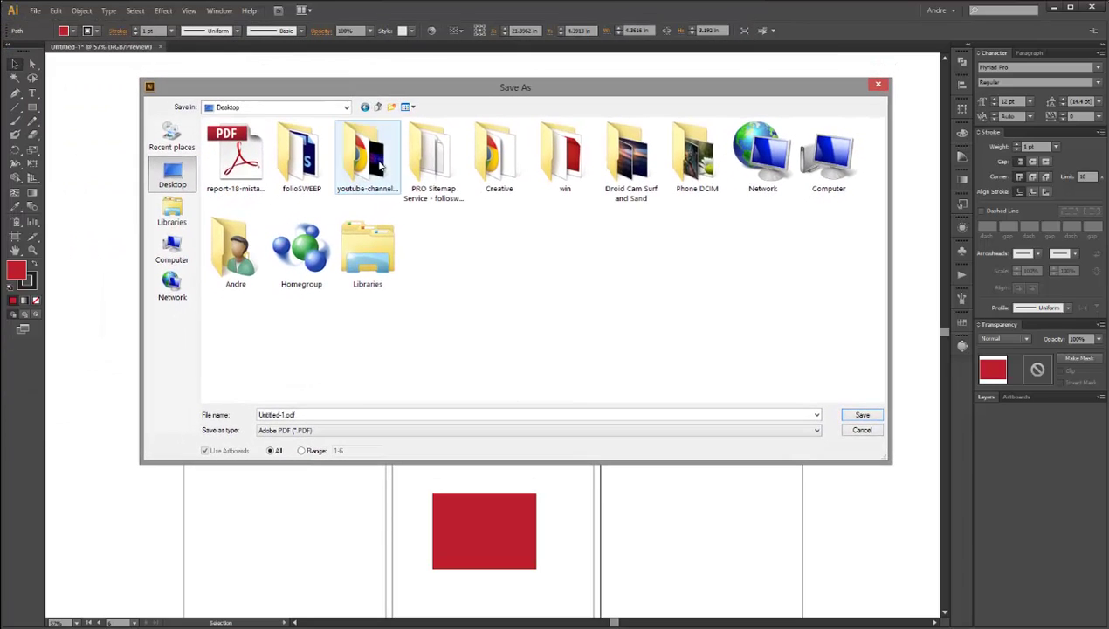
Name the file test and save the PDF with the Illustrator Default preset.
double_click(271, 416)
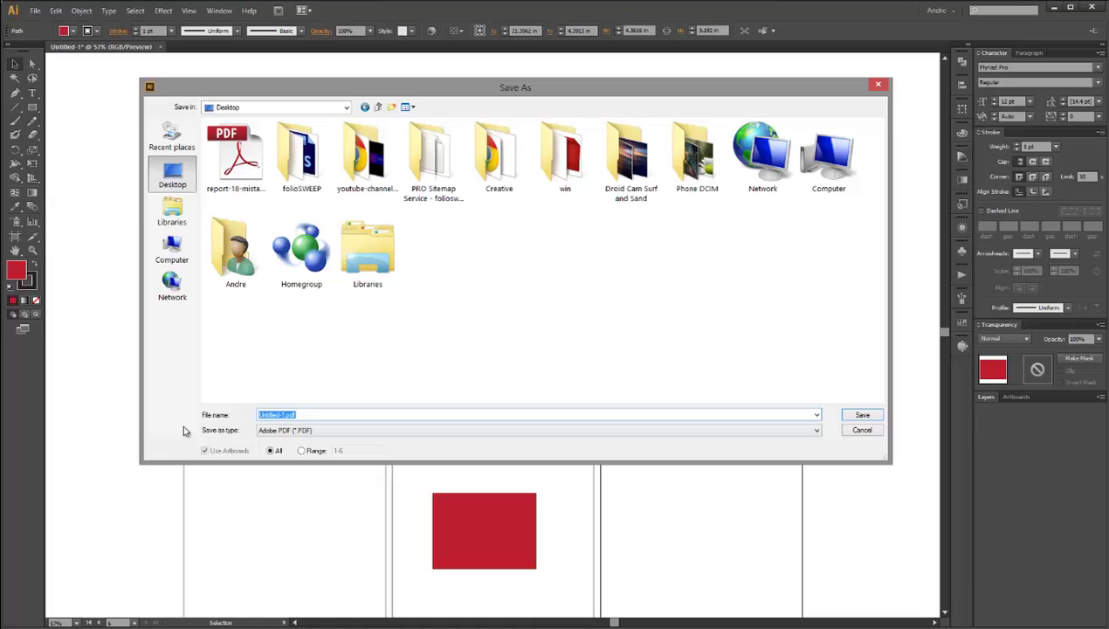
type("test")
left_click(302, 383)
left_click(863, 416)
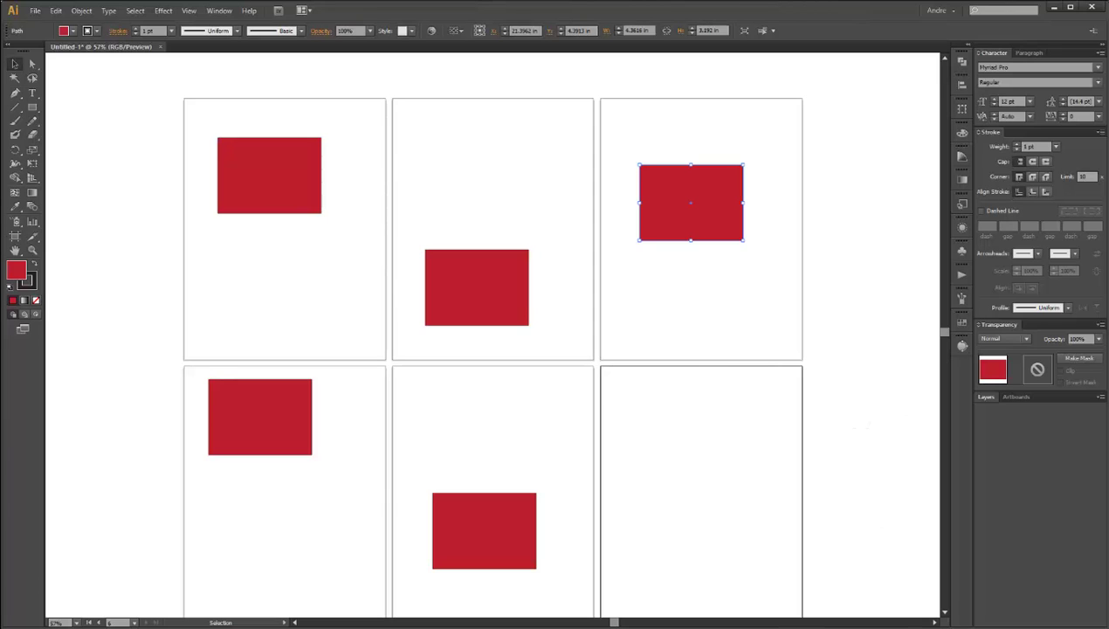
left_click_drag(560, 201, 512, 150)
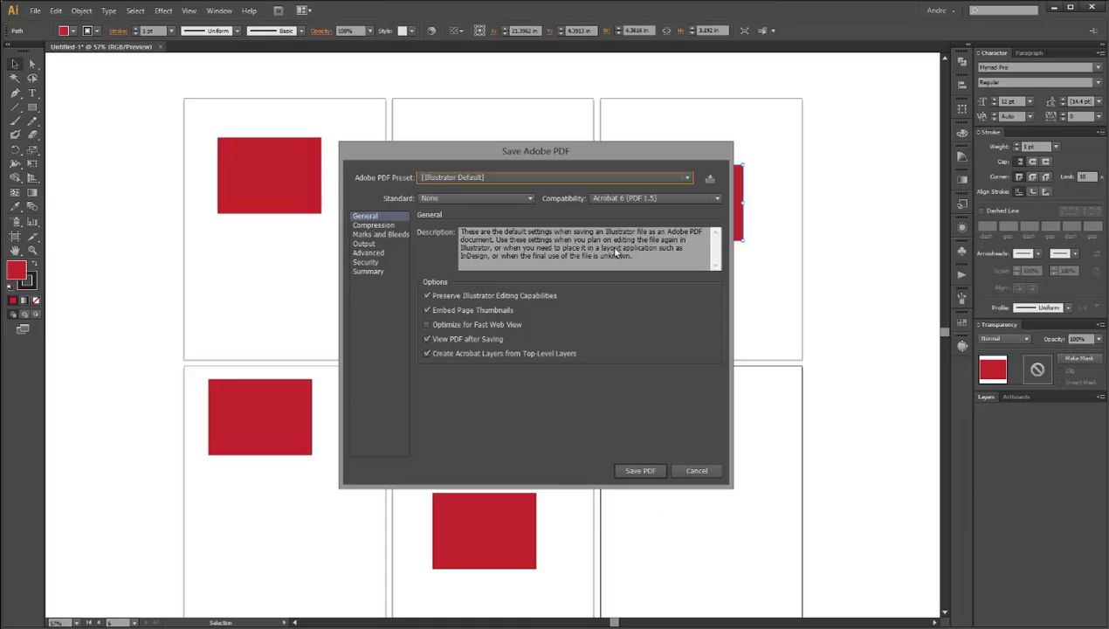
left_click(628, 476)
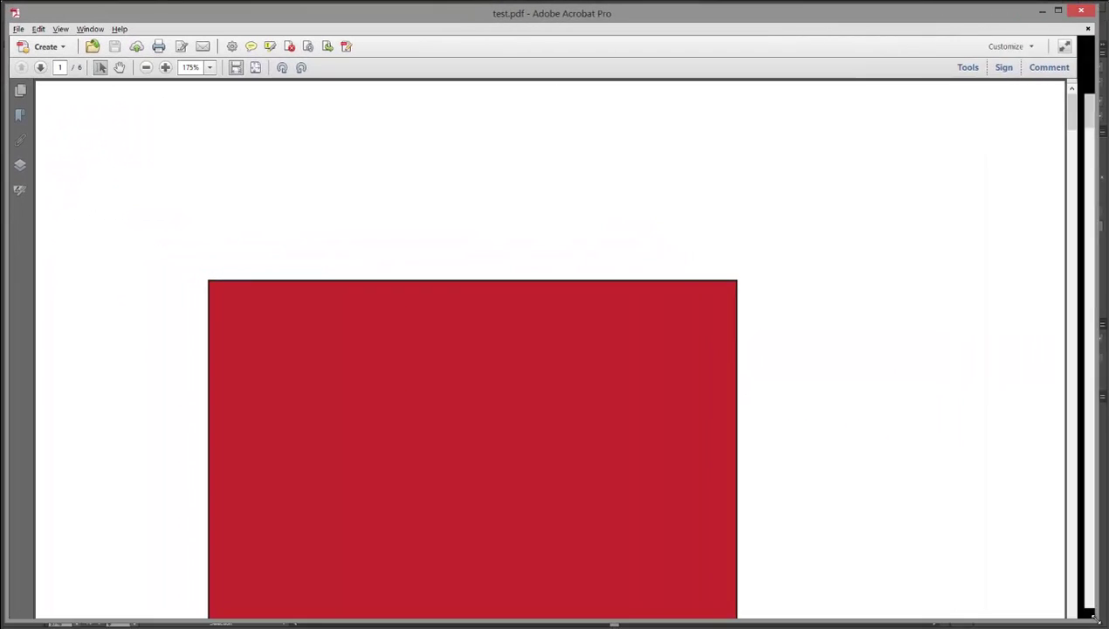
Zoom out, show page thumbnails, and step through pages 2 to 5.
key("ctrl+minus")
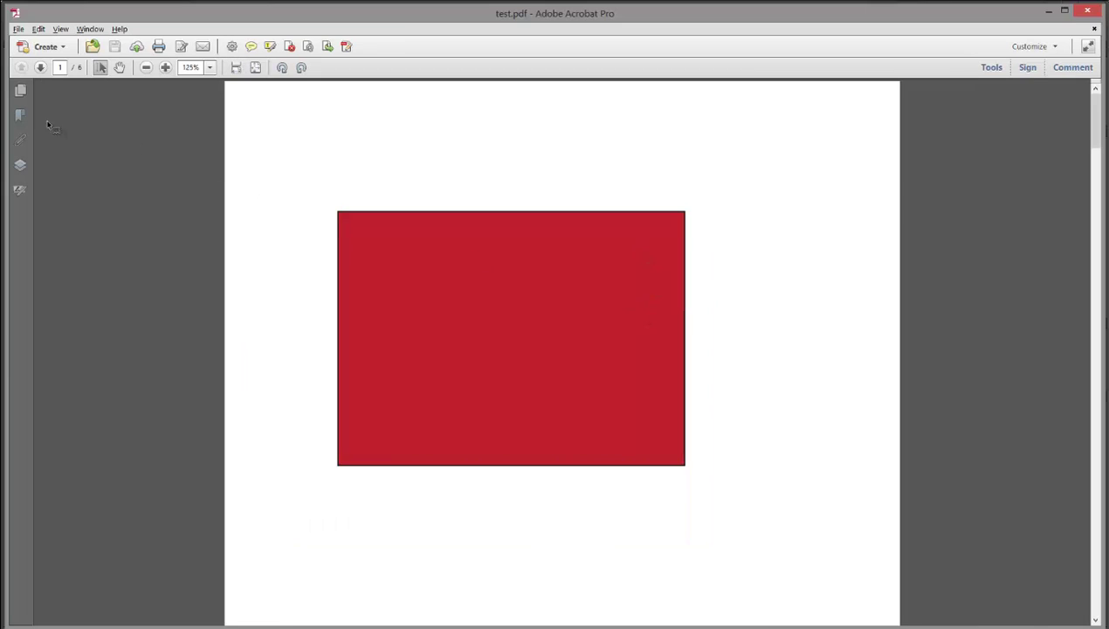
left_click(20, 90)
scroll(151, 180, "down", 1)
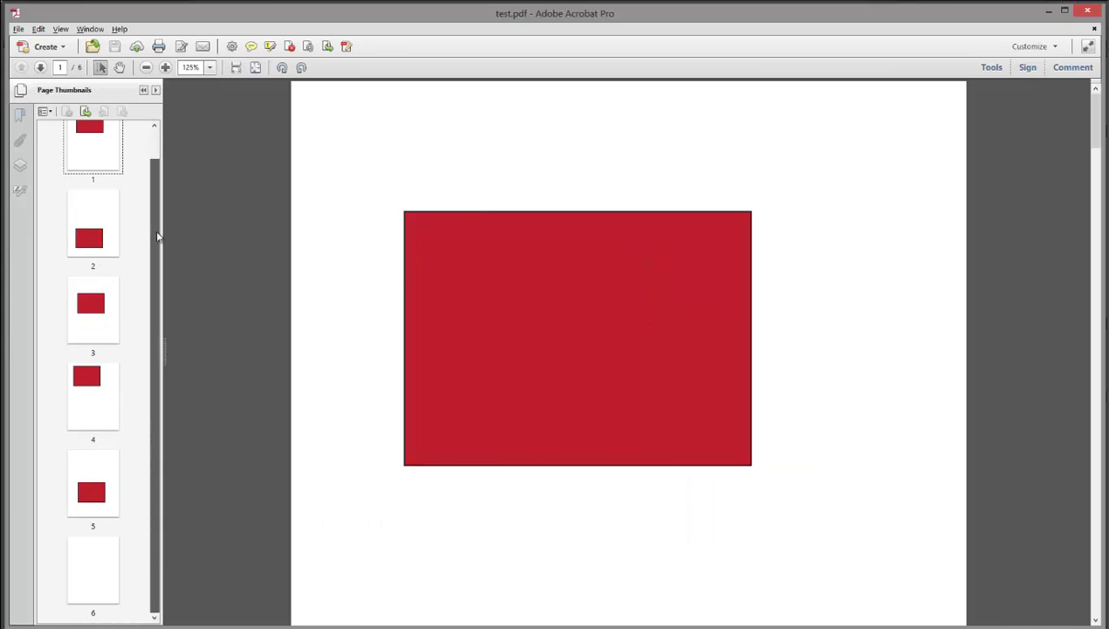
left_click(112, 227)
left_click(109, 305)
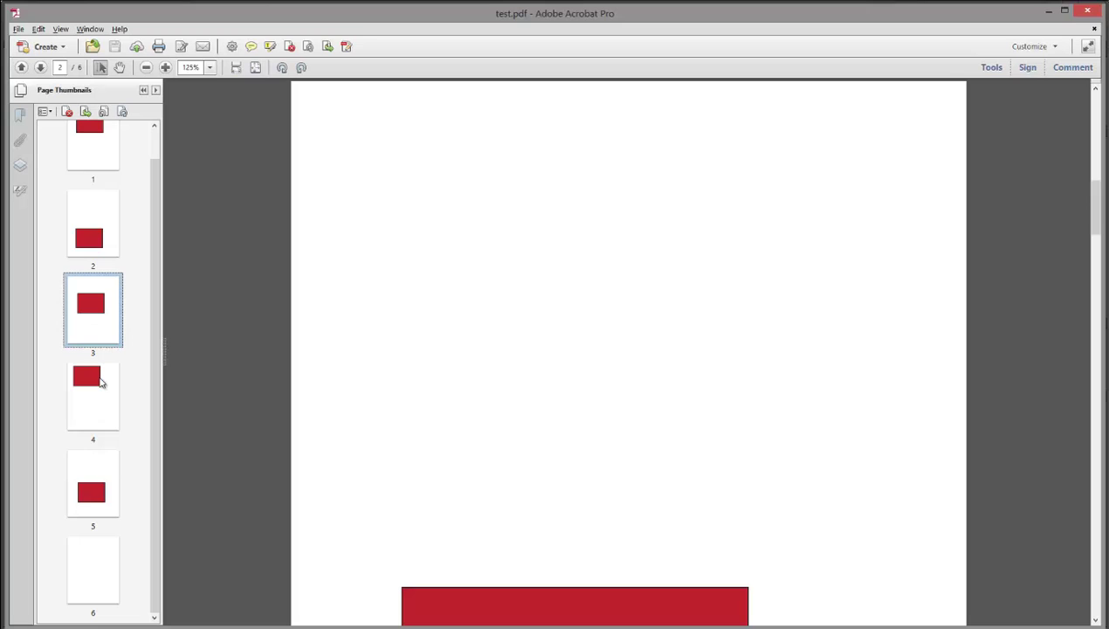
left_click(99, 385)
left_click(95, 472)
Revisit pages 4 back to 1, then 5, 4, 1 and 2, narrowing the thumbnail column.
scroll(288, 363, "down", 3)
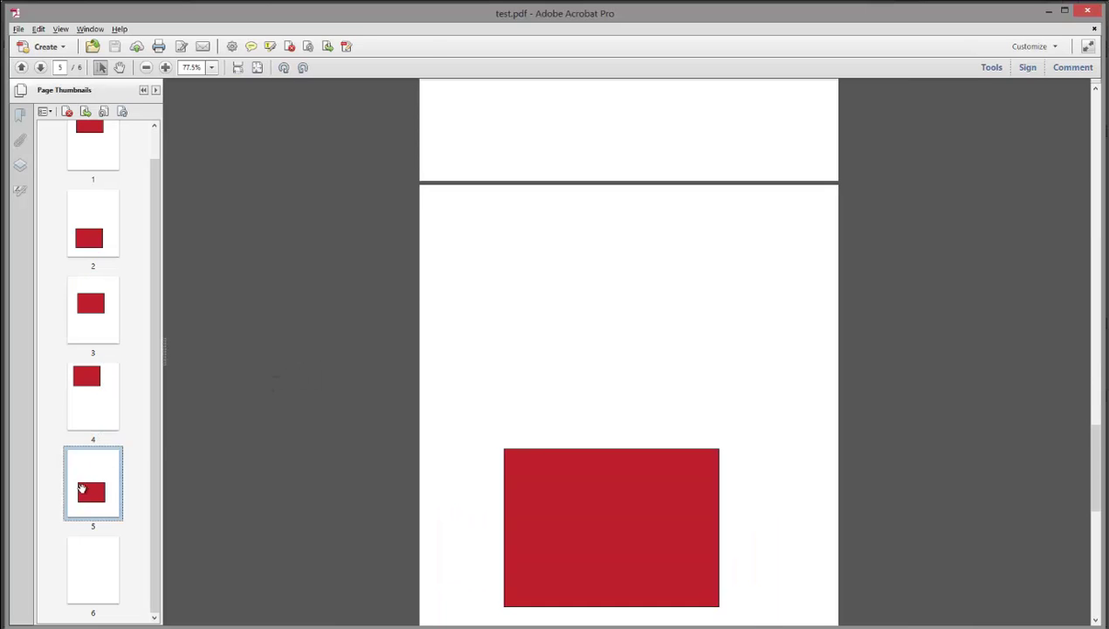
left_click(103, 389)
left_click(101, 306)
left_click(97, 225)
left_click(97, 161)
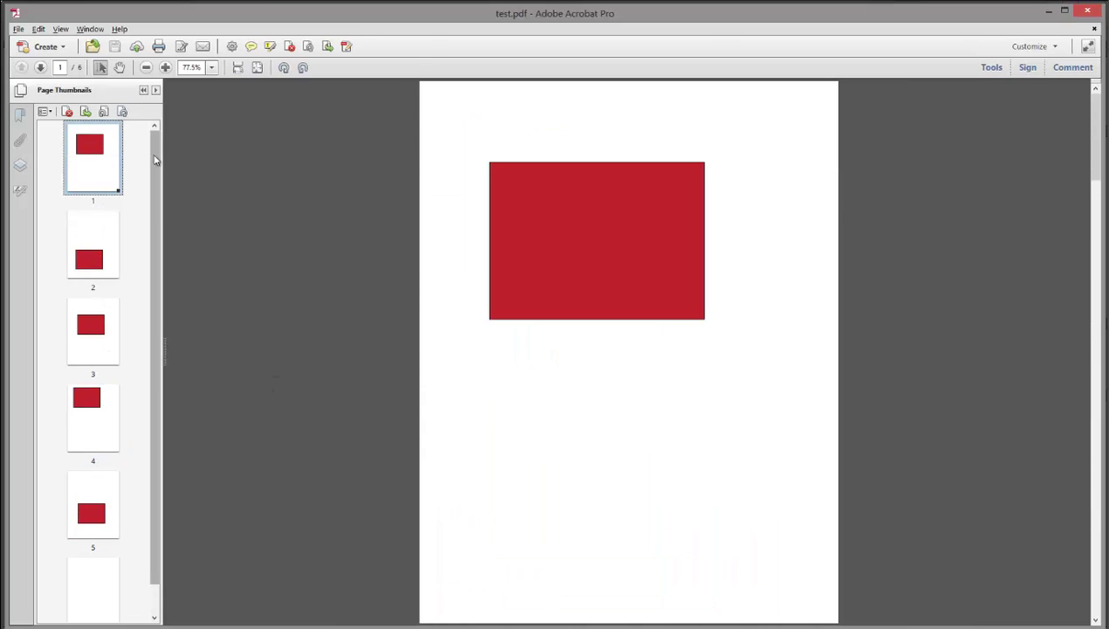
scroll(114, 524, "down", 1)
left_click(99, 568)
left_click(98, 509)
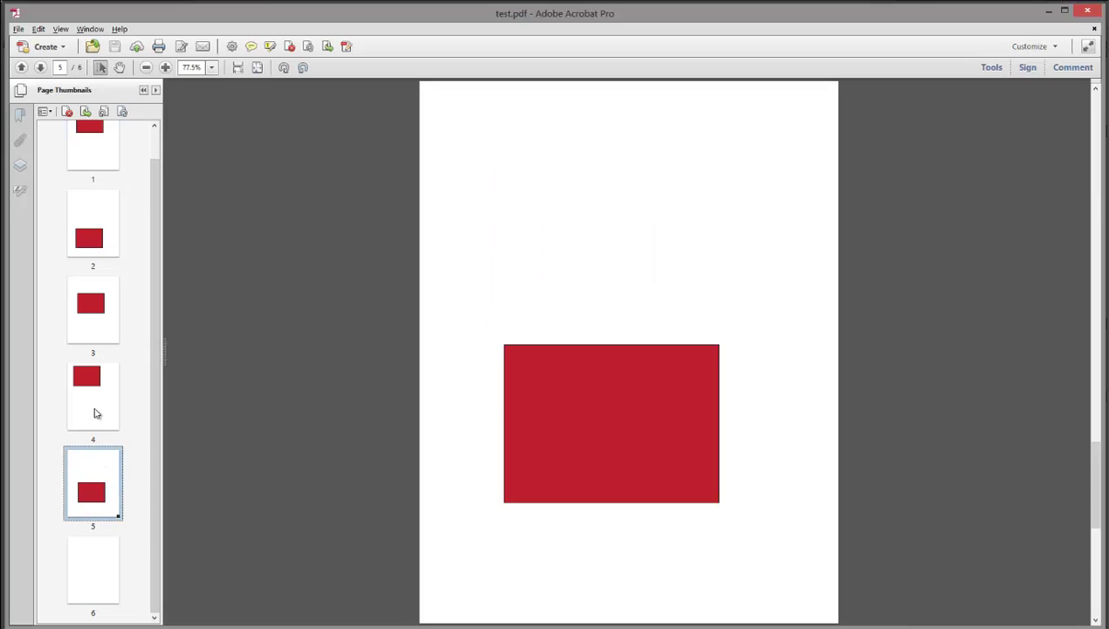
left_click(105, 390)
left_click_drag(153, 352, 155, 308)
left_click(108, 181)
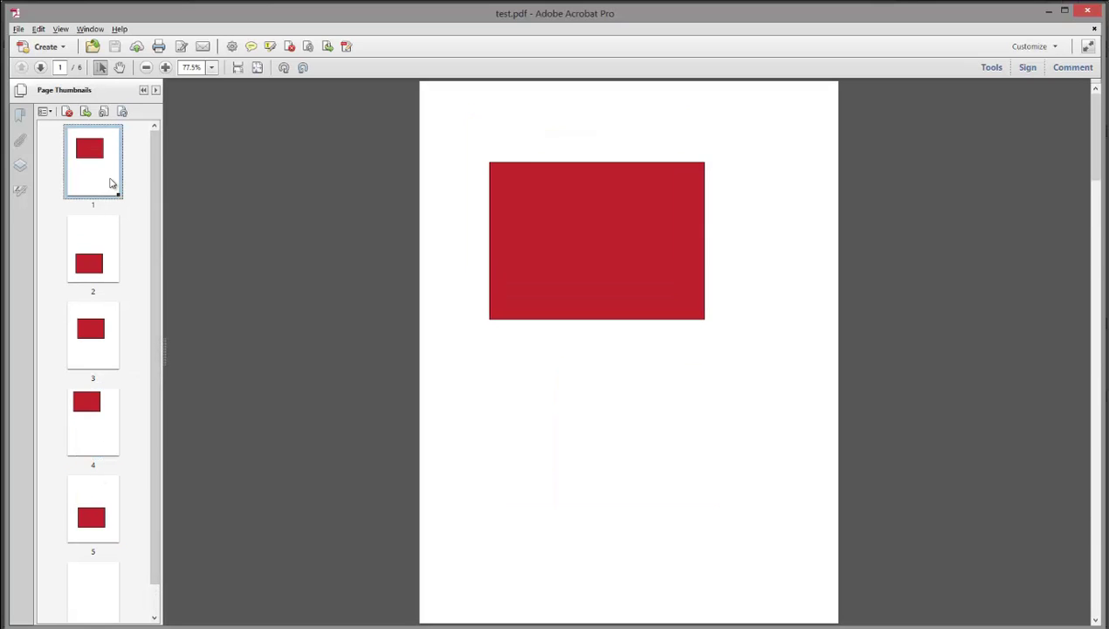
left_click(112, 243)
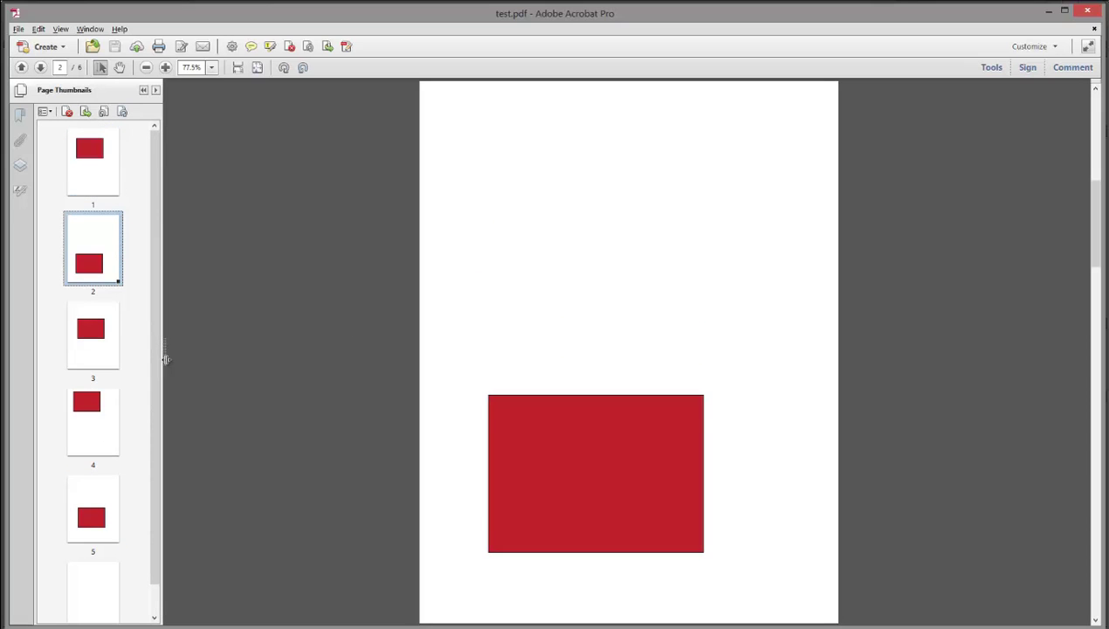
left_click_drag(163, 356, 166, 361)
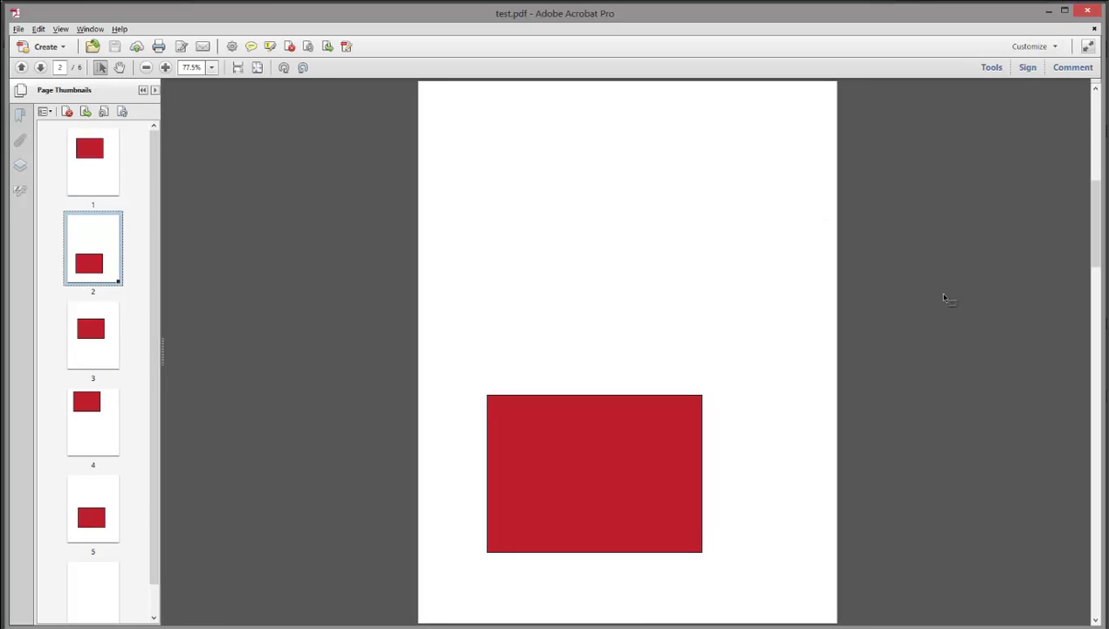